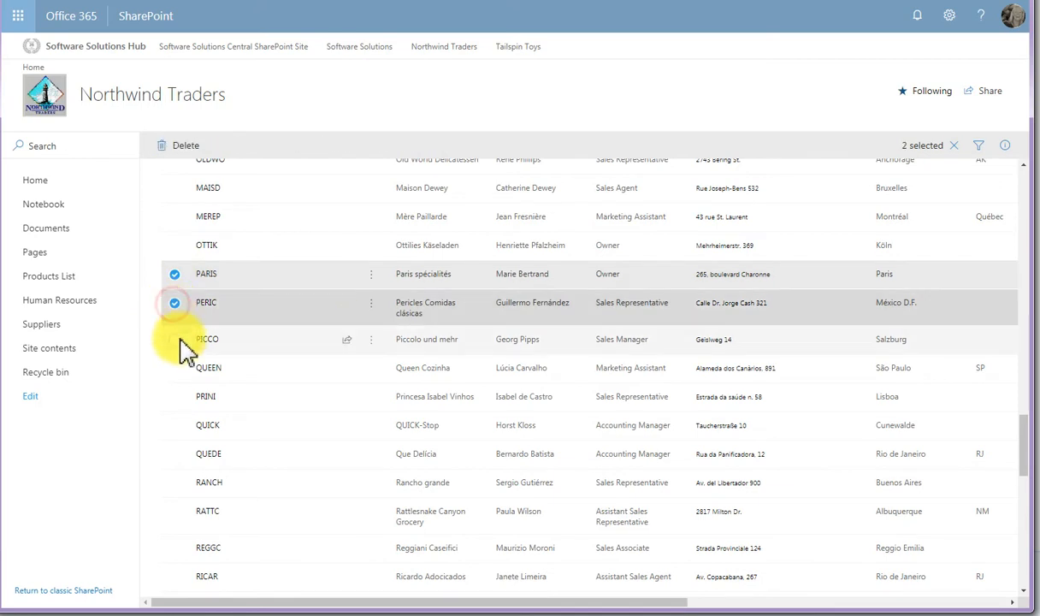
Add Piccolo und mehr to the selected customers, and deselect it together with Pericles Comidas clásicas and Paris spécialités
click(175, 339)
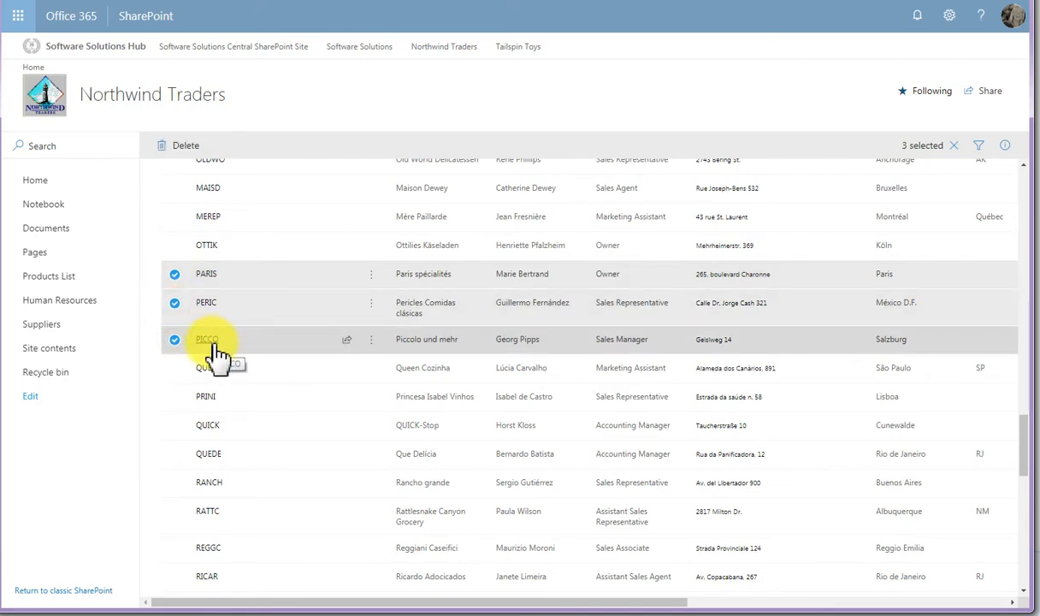
click(175, 340)
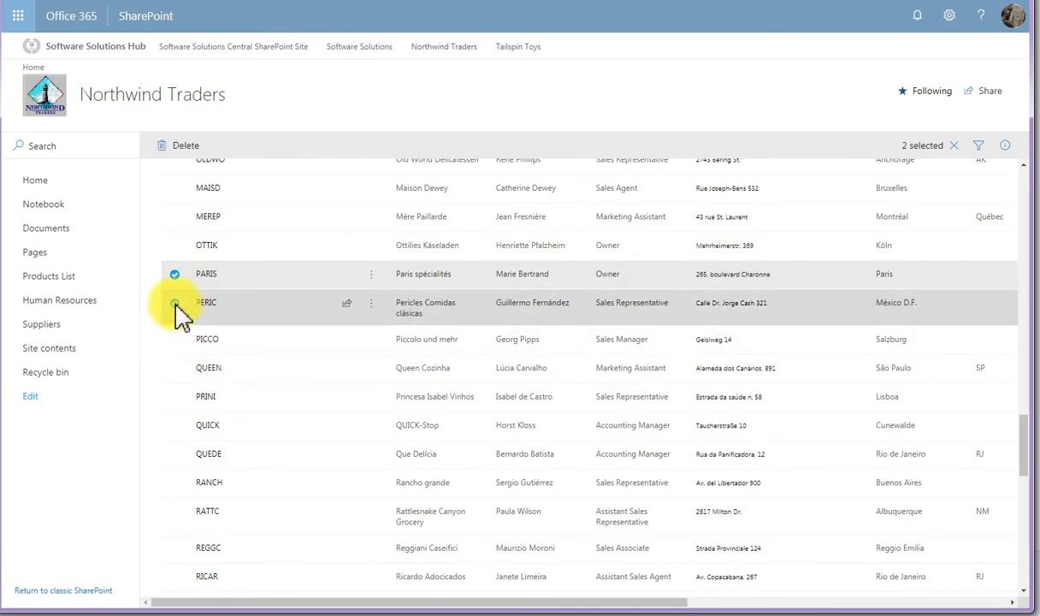
click(176, 304)
click(175, 274)
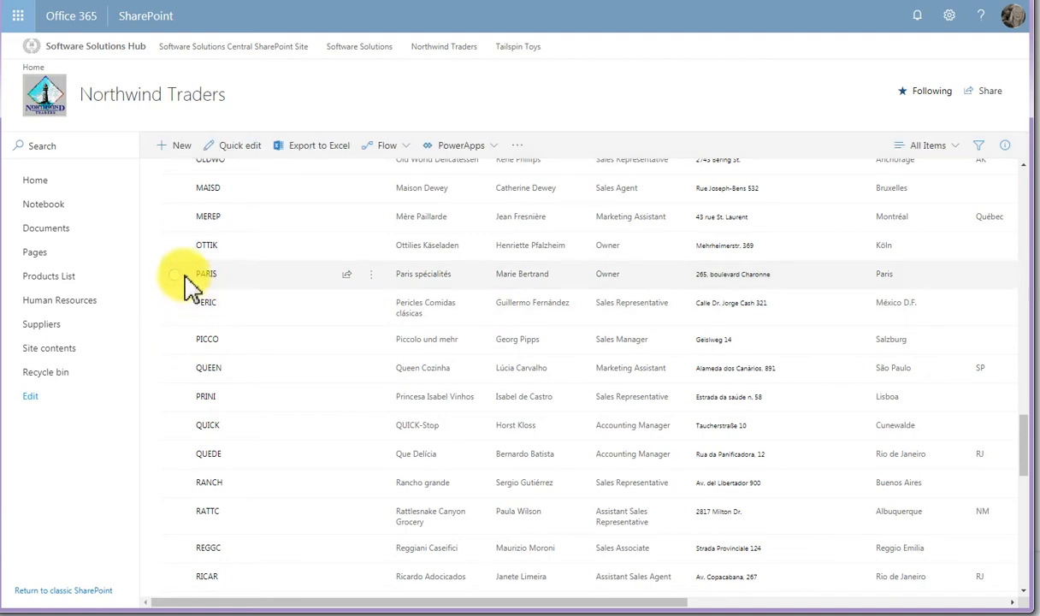
Select all items in the Customers list at once, and clear the whole selection again
scroll(201, 205, up, 6)
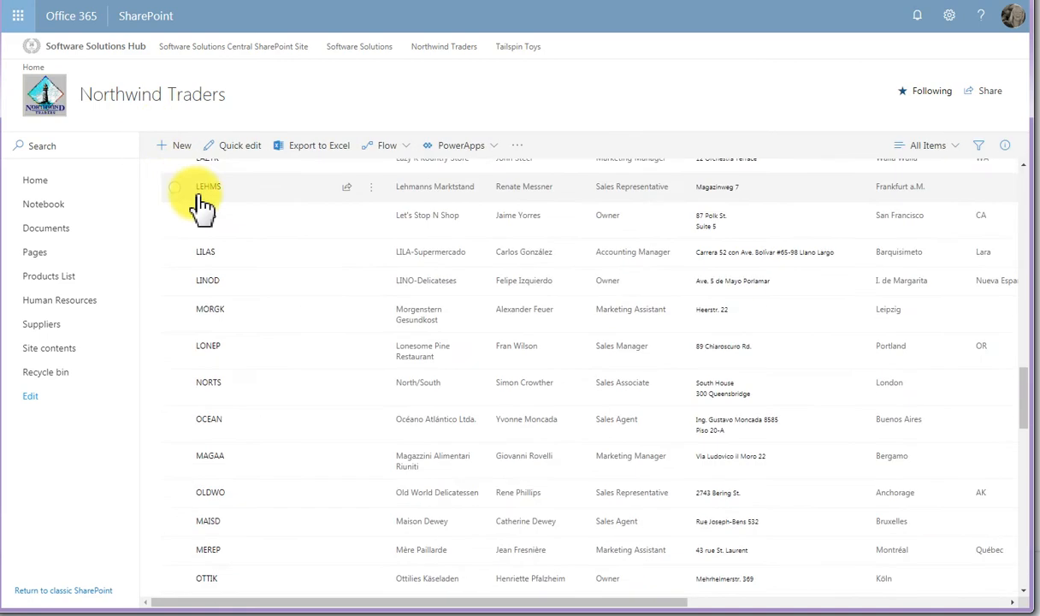
scroll(201, 205, up, 15)
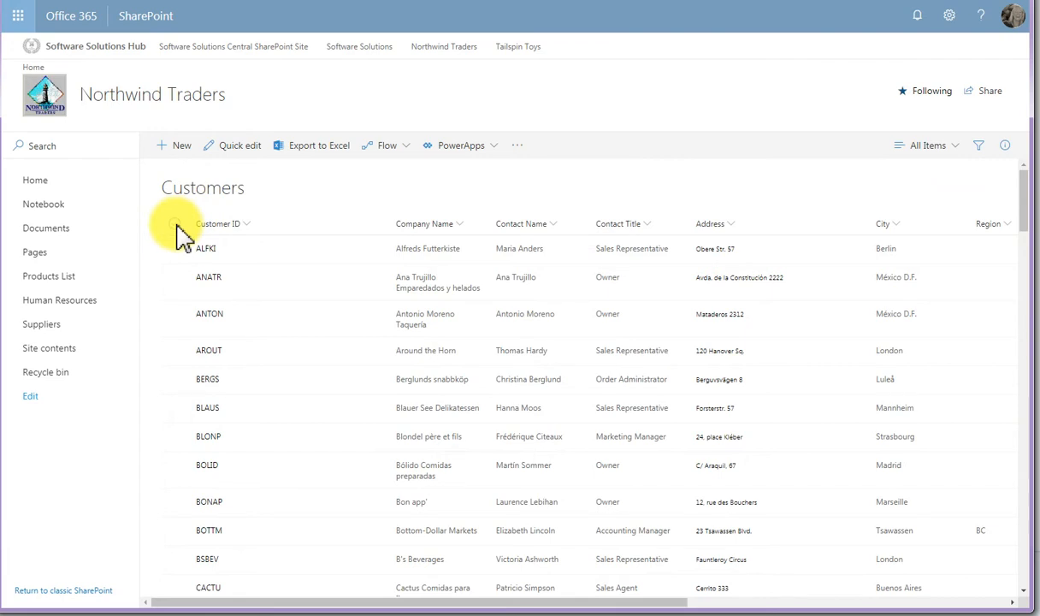
click(175, 225)
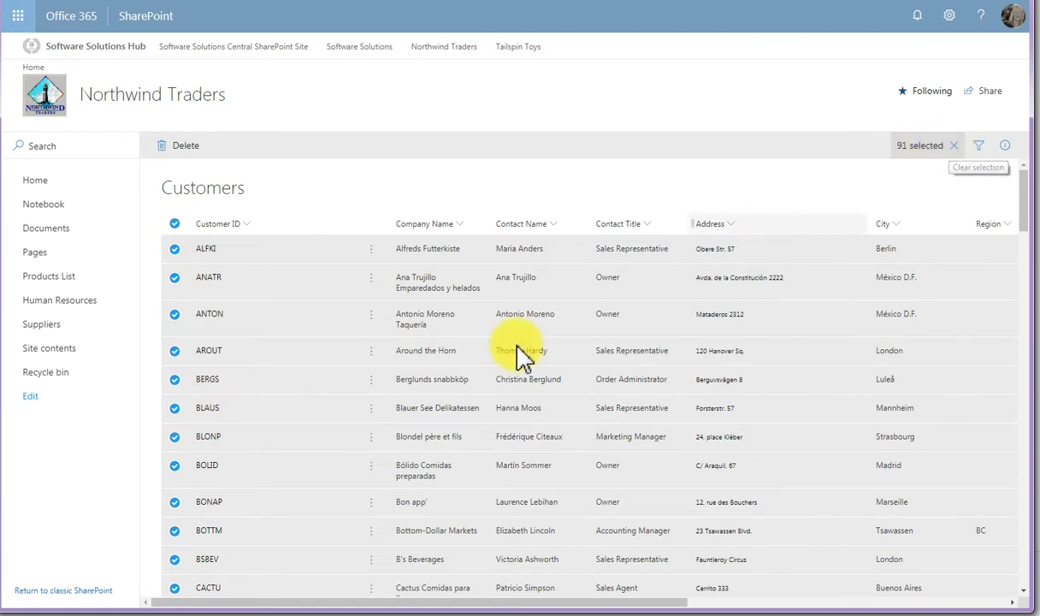
click(174, 225)
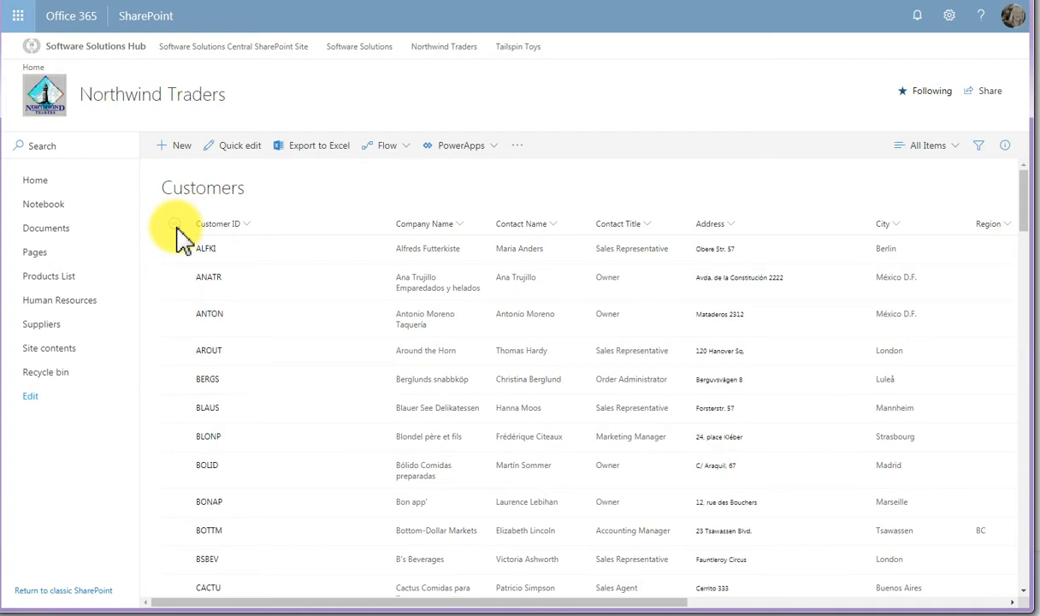
View the blank new-item form and the Alfreds Futterkiste customer record, closing each without making changes
click(180, 146)
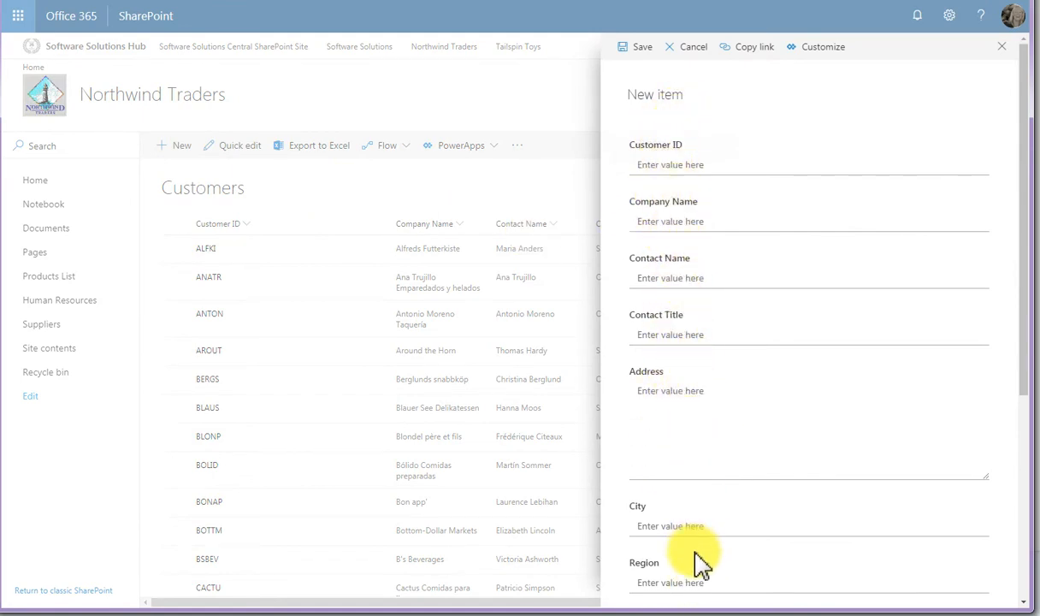
click(1002, 46)
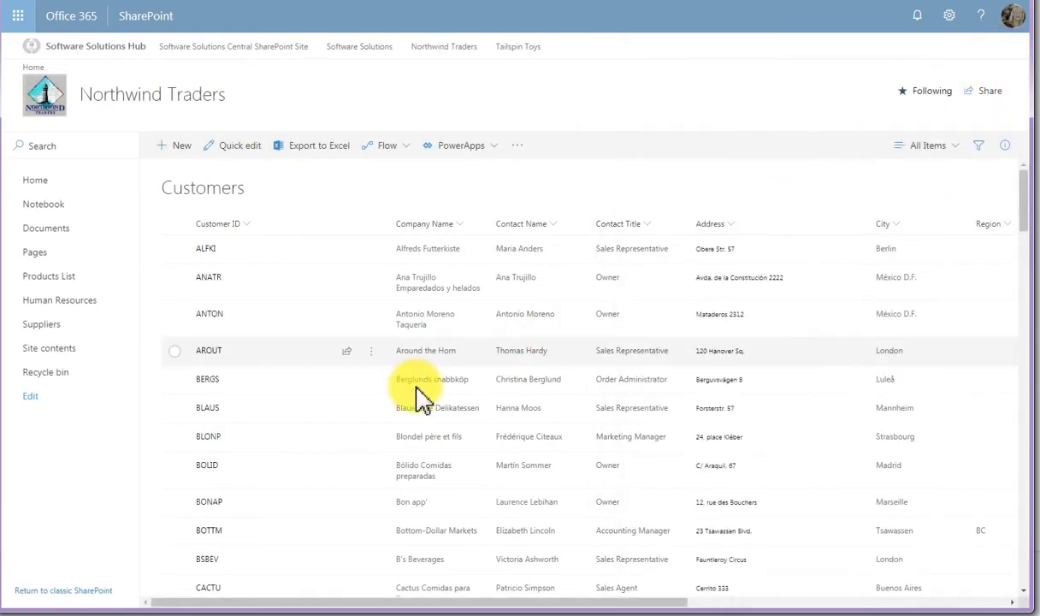
click(207, 250)
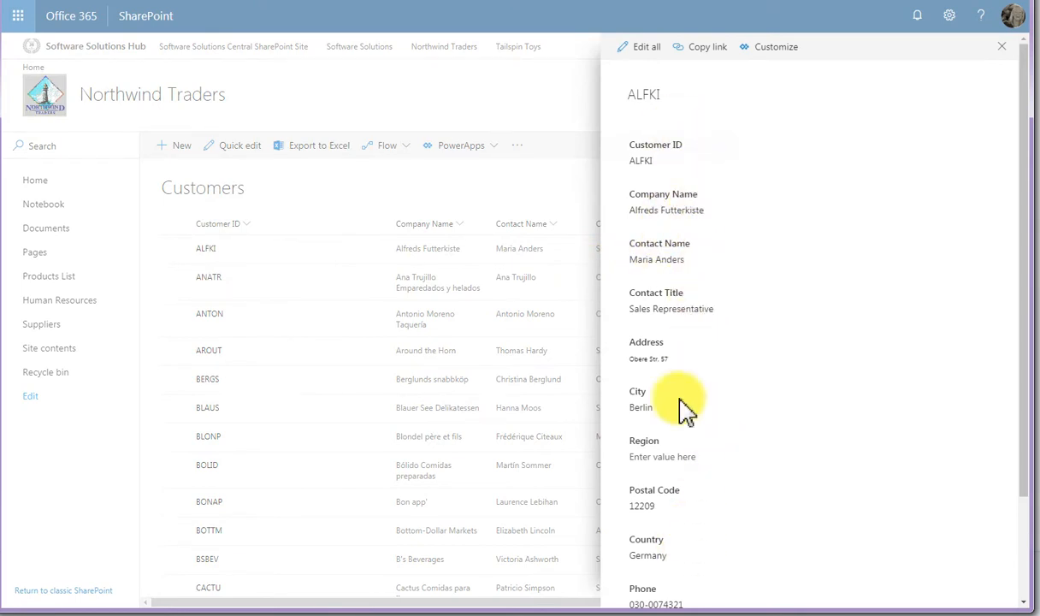
click(650, 159)
click(642, 215)
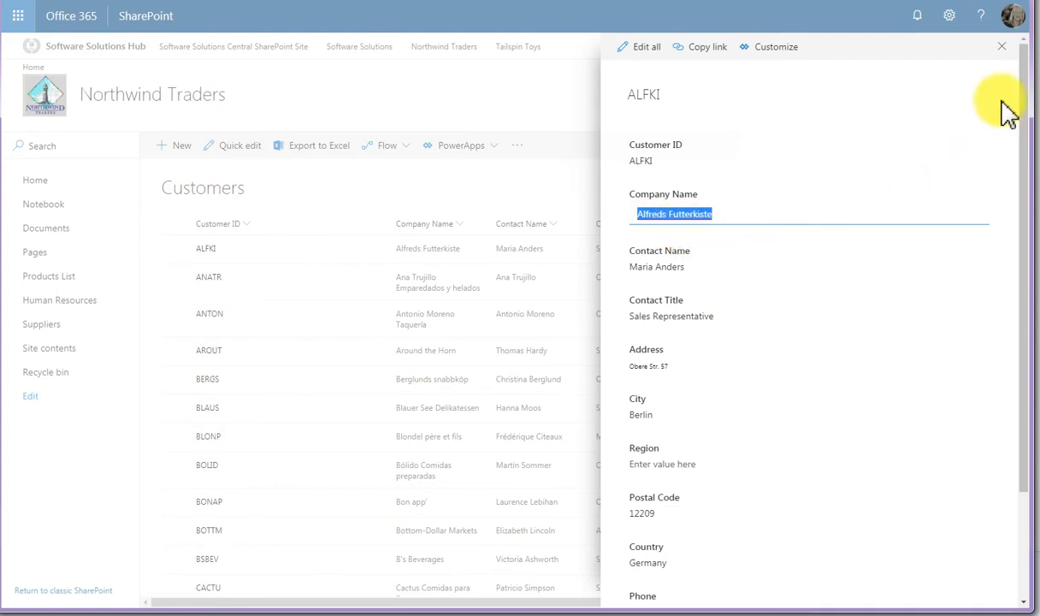
click(1002, 46)
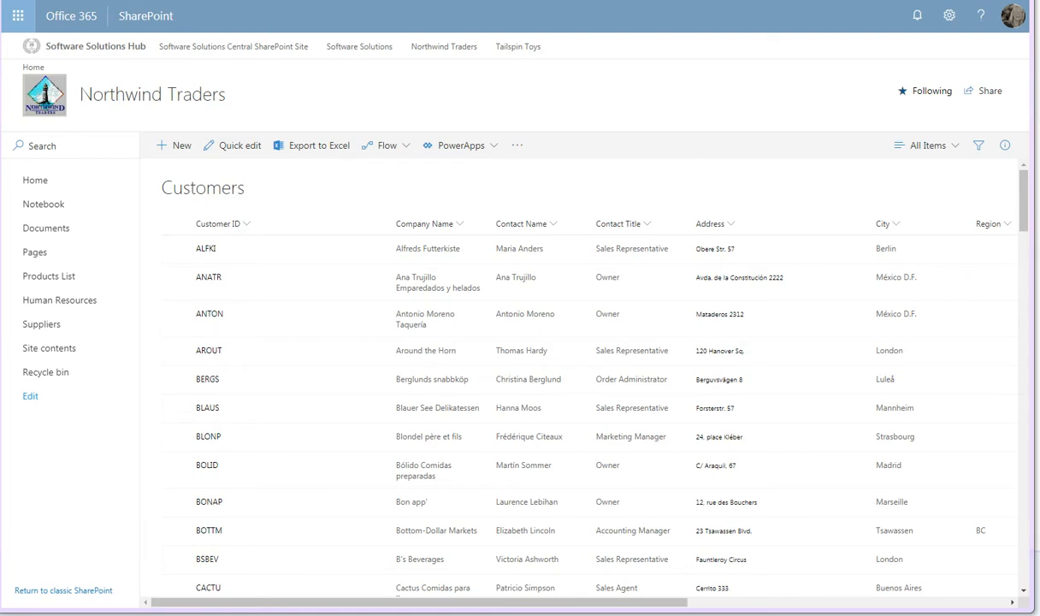
Search the site for "cactu" and clear the search
click(54, 147)
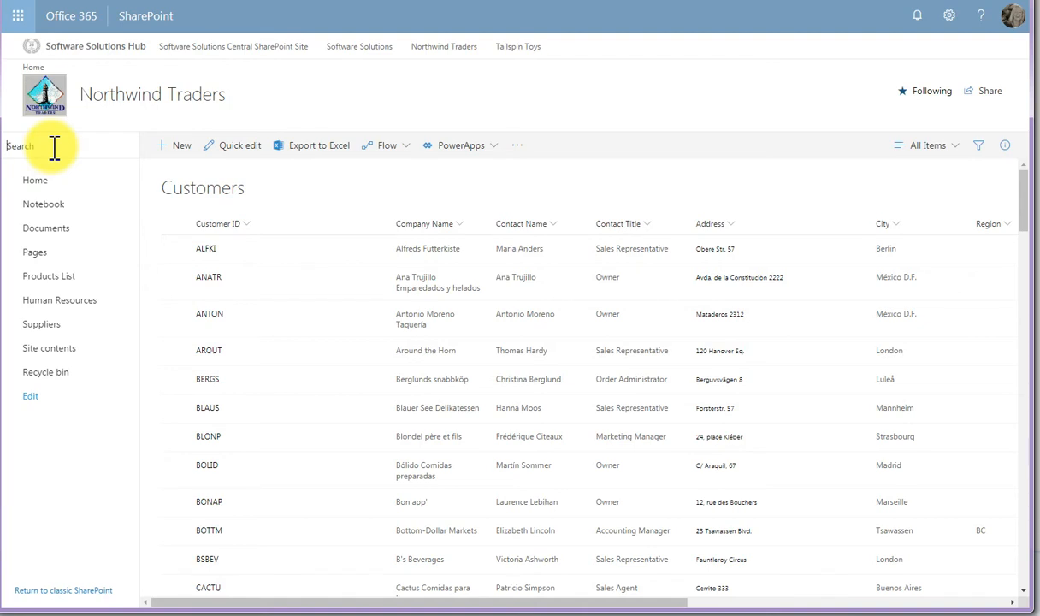
text(cac)
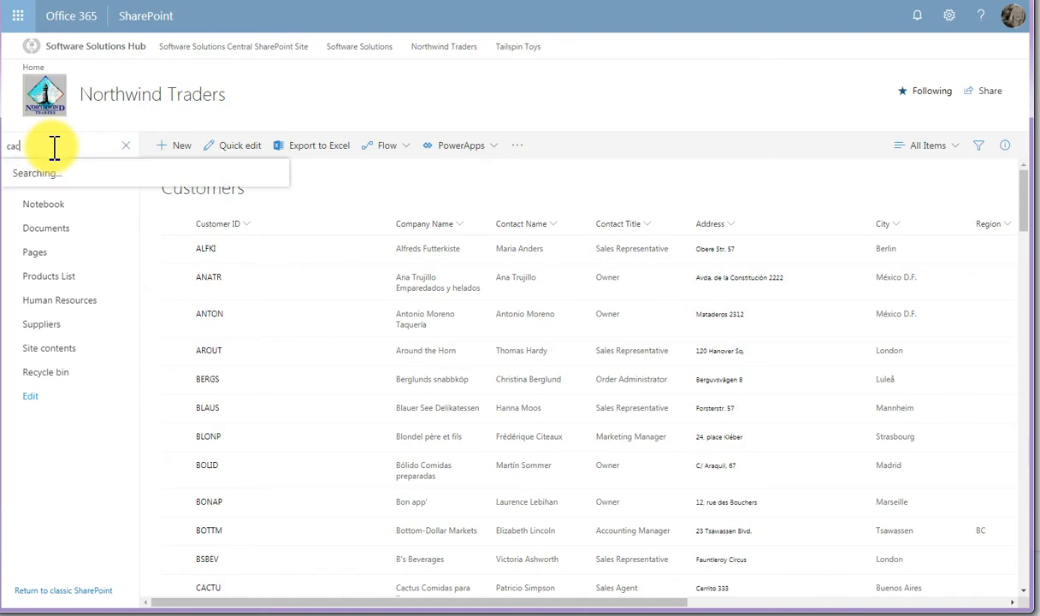
text(tu)
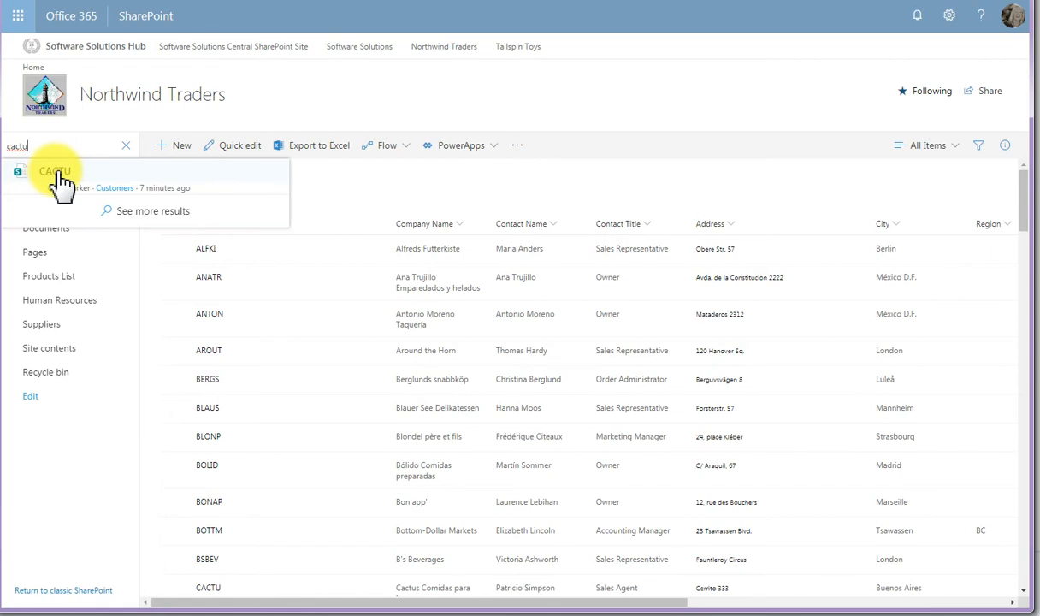
click(126, 146)
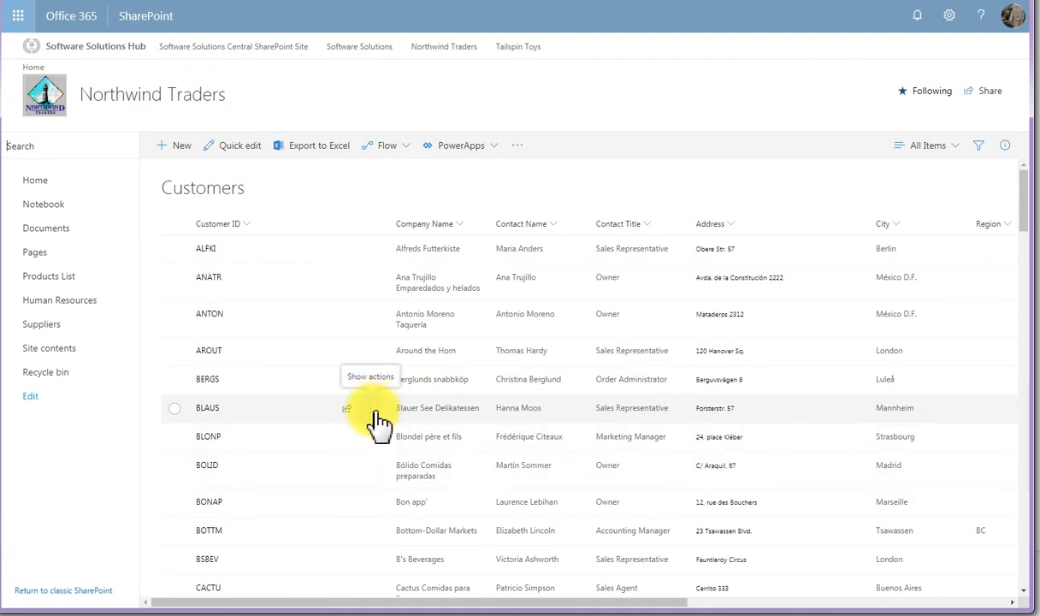
Select the customers Around the Horn, Berglunds snabbköp and Blauer See Delikatessen in the Customers list
click(374, 409)
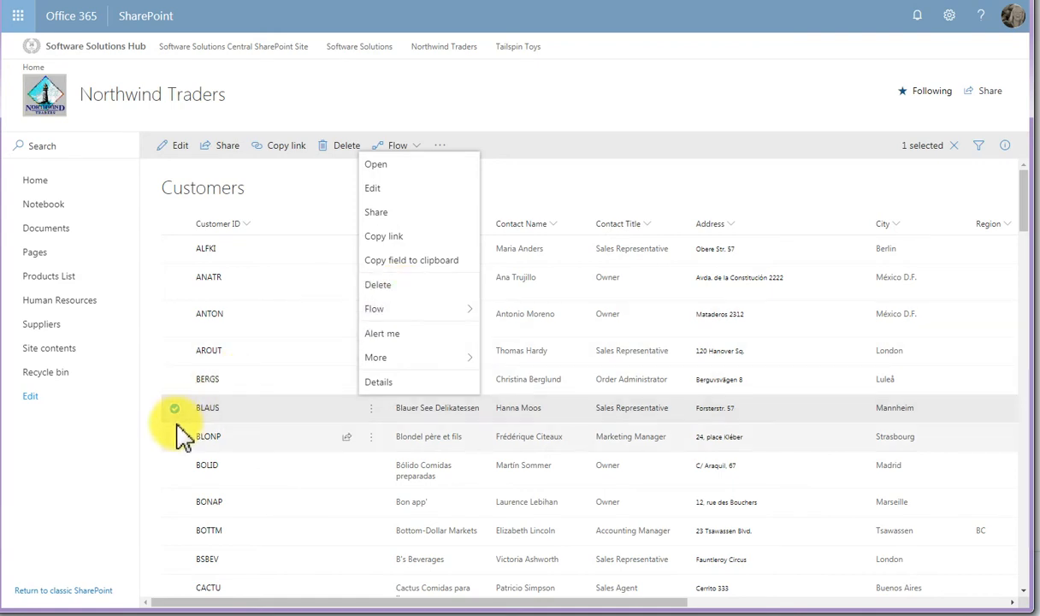
click(175, 366)
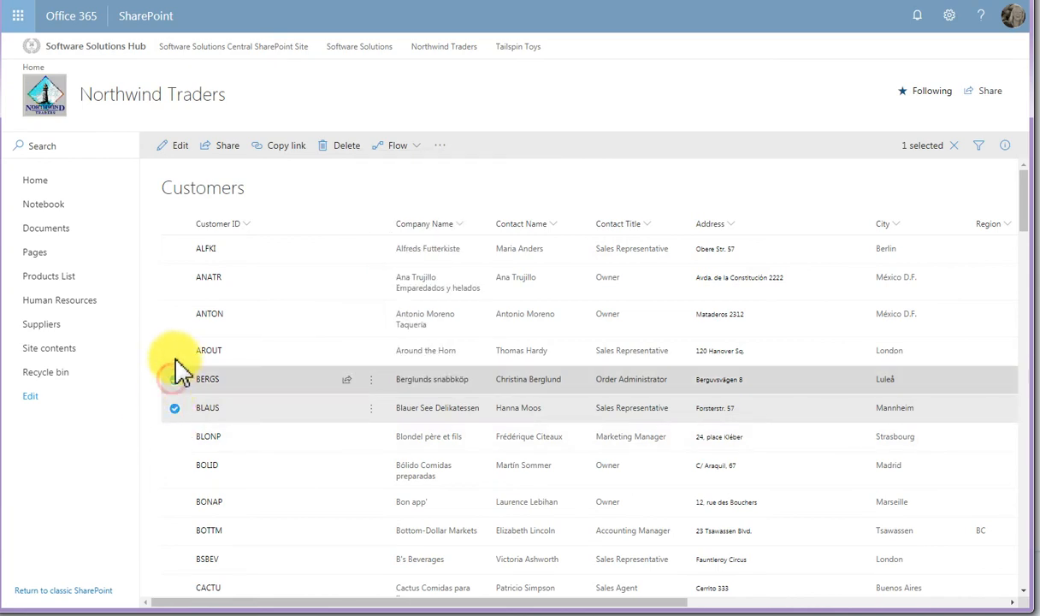
click(174, 351)
click(175, 380)
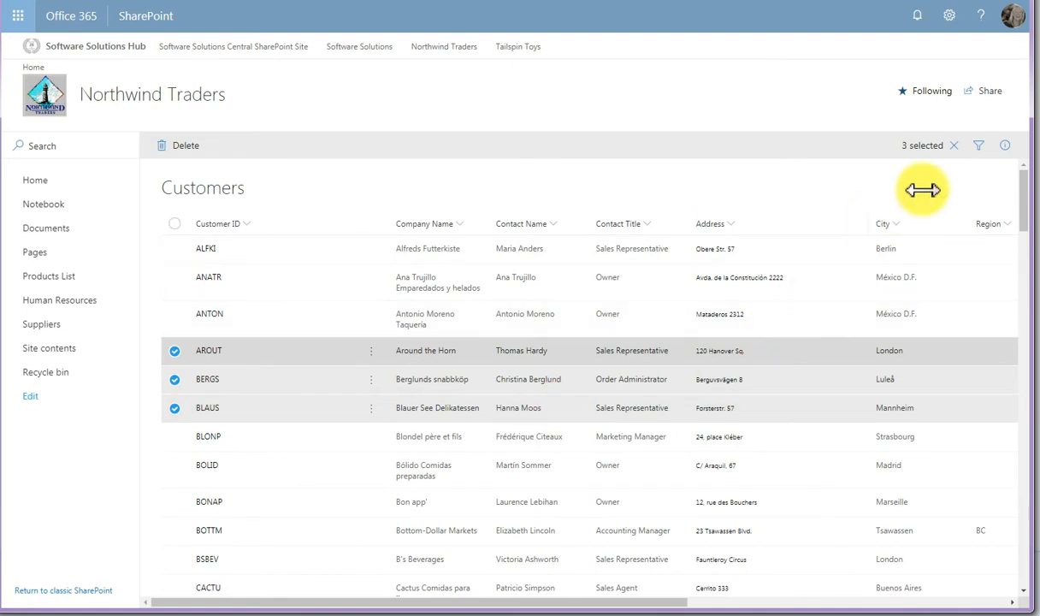
Bulk edit the three selected customers to set their Contact Title to "Sales Rep", and save the change
click(1006, 147)
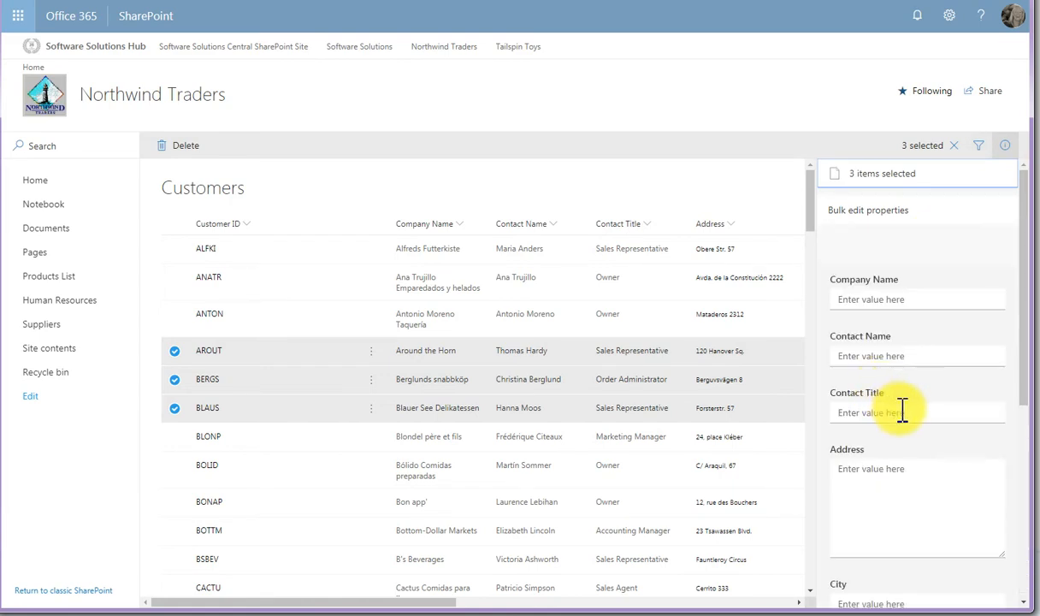
click(913, 417)
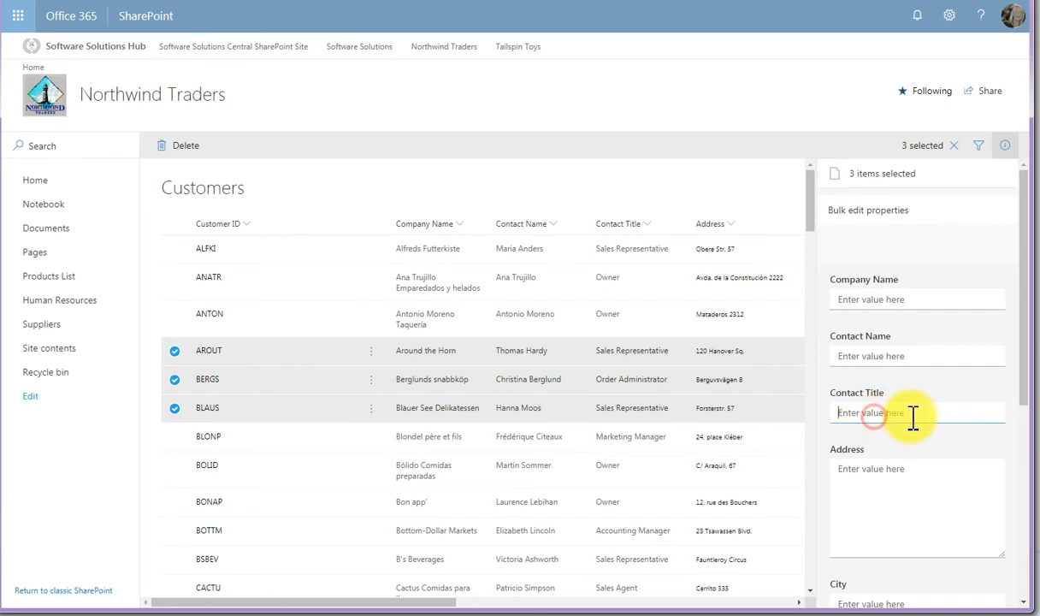
text(Sales Rep)
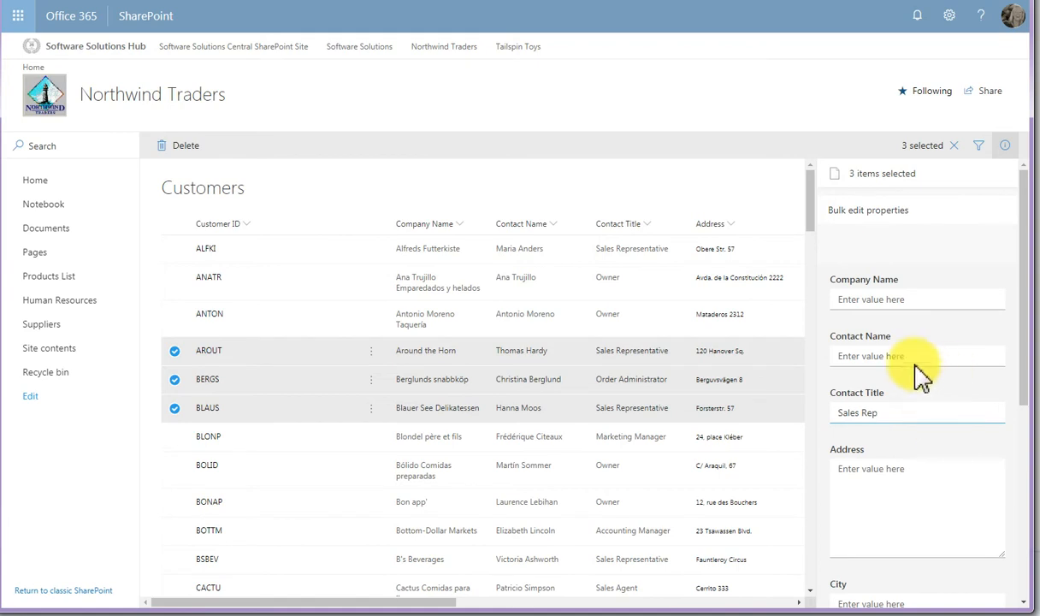
drag(1027, 353, 1028, 569)
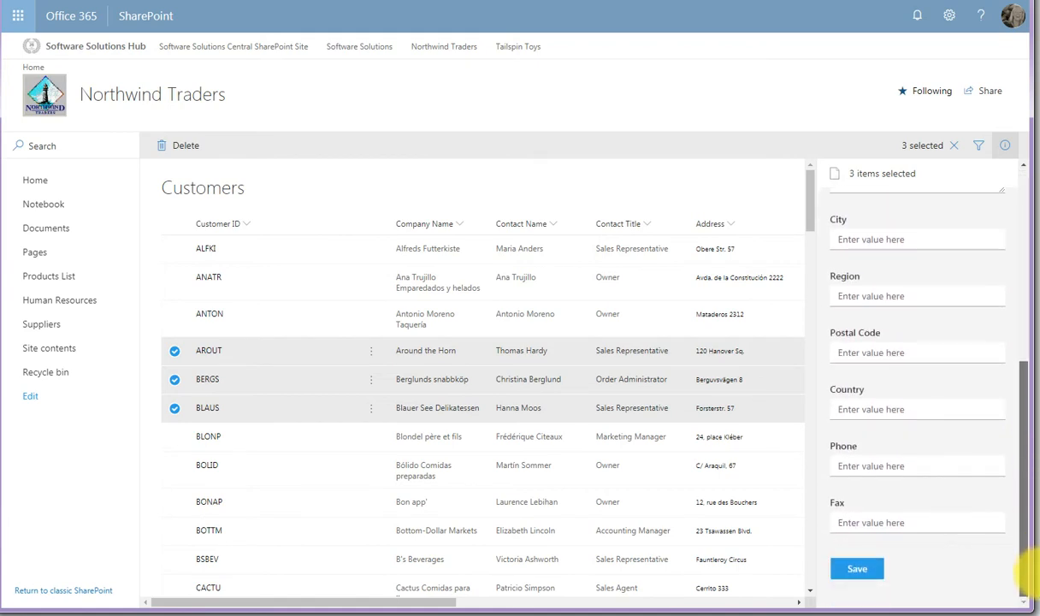
click(858, 568)
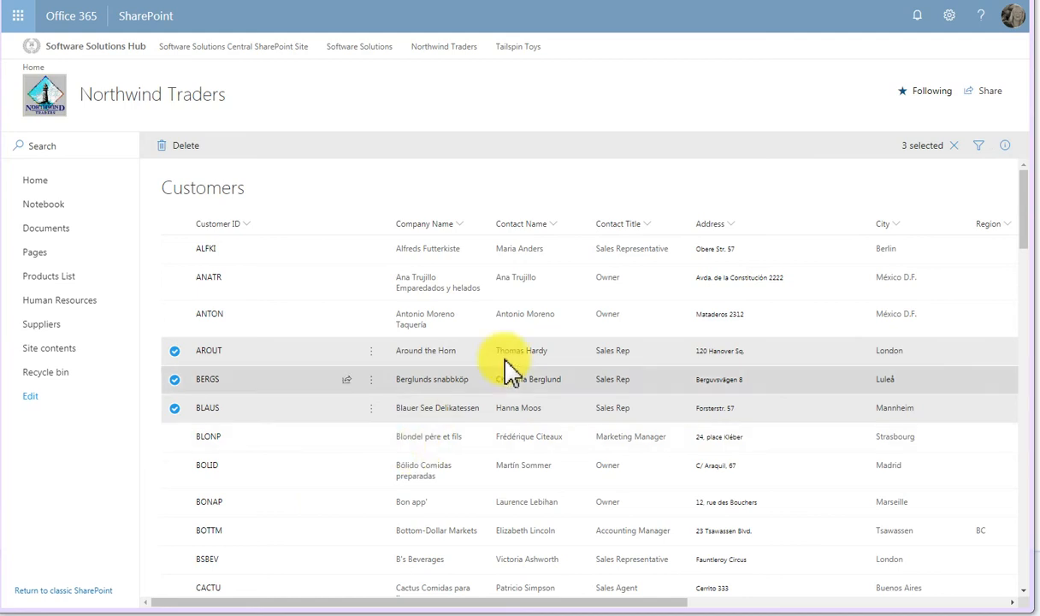
Delete the Customers list through its list settings, sending it to the site recycle bin
click(951, 17)
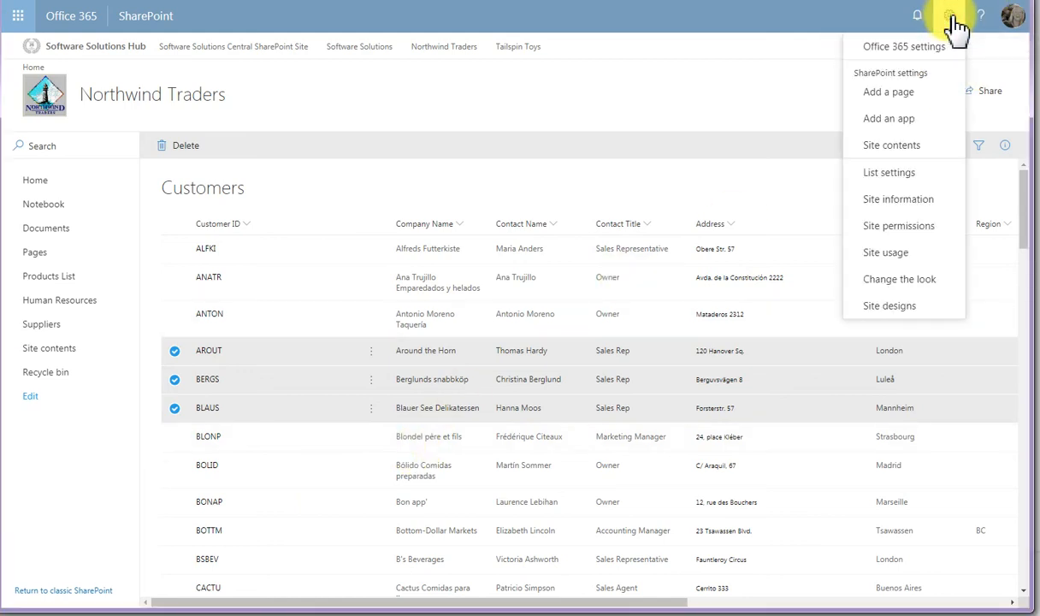
click(890, 180)
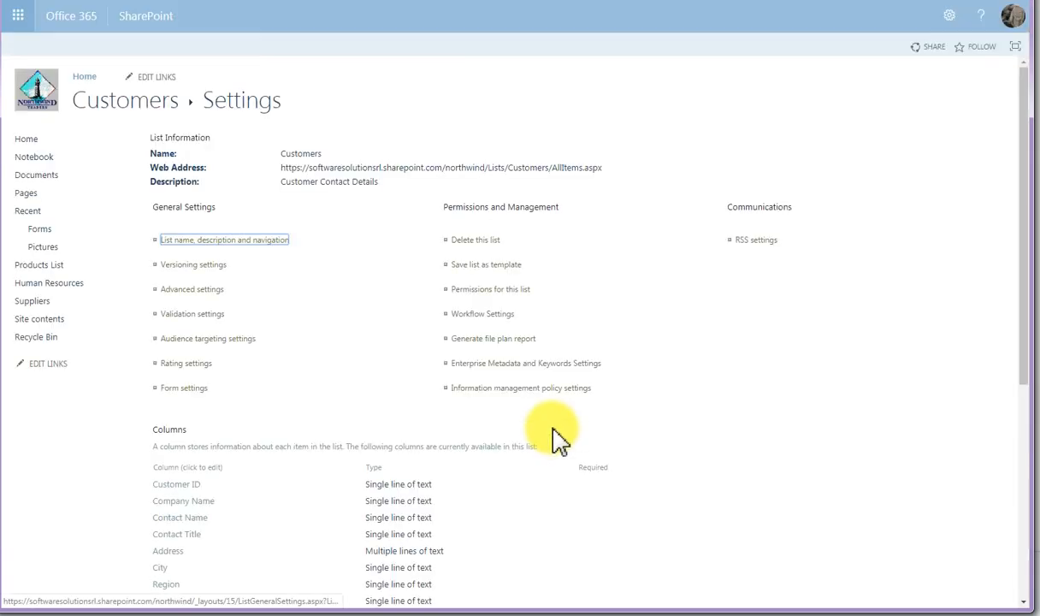
click(471, 249)
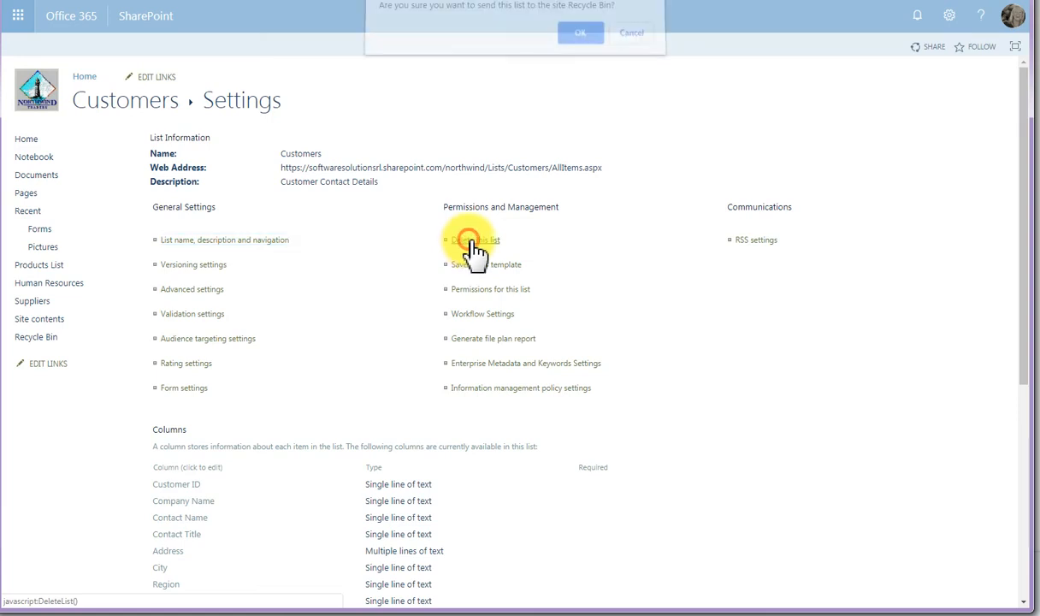
click(580, 42)
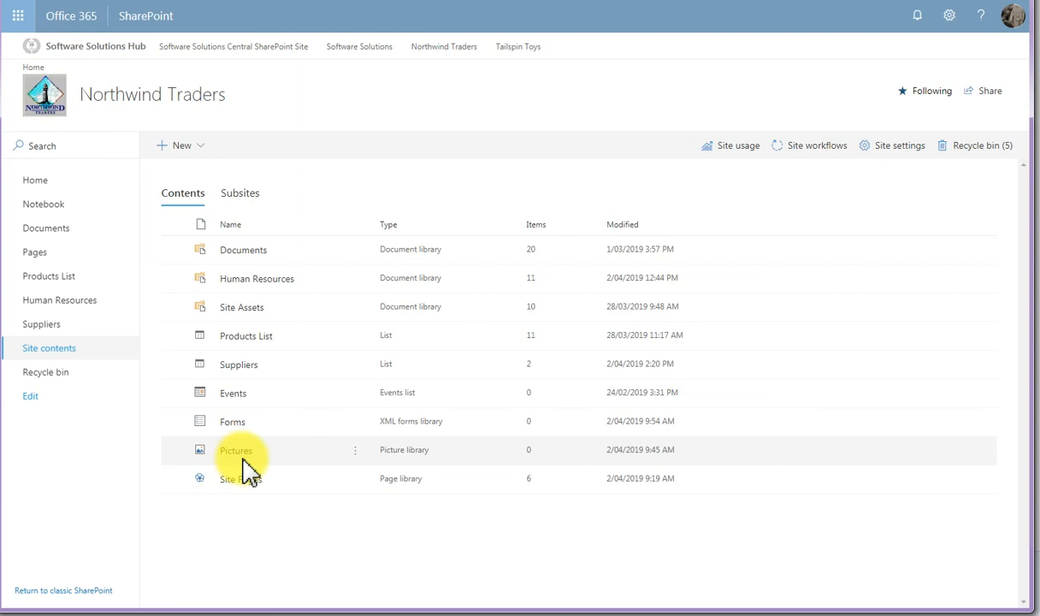
Restore the just-deleted Customers list, the first of the two entries in the recycle bin, and return to the site contents
click(51, 375)
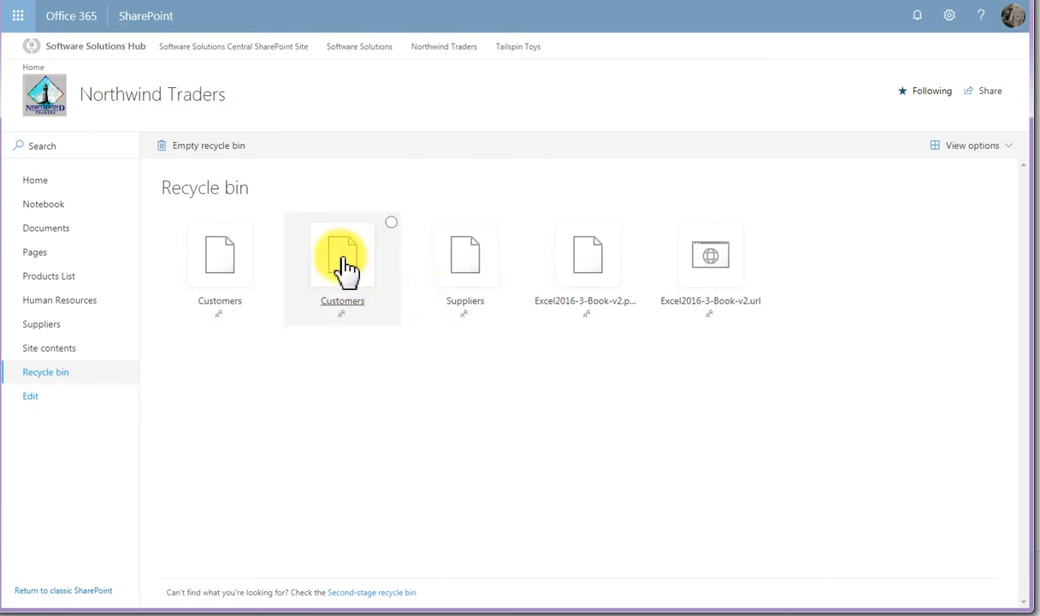
click(270, 226)
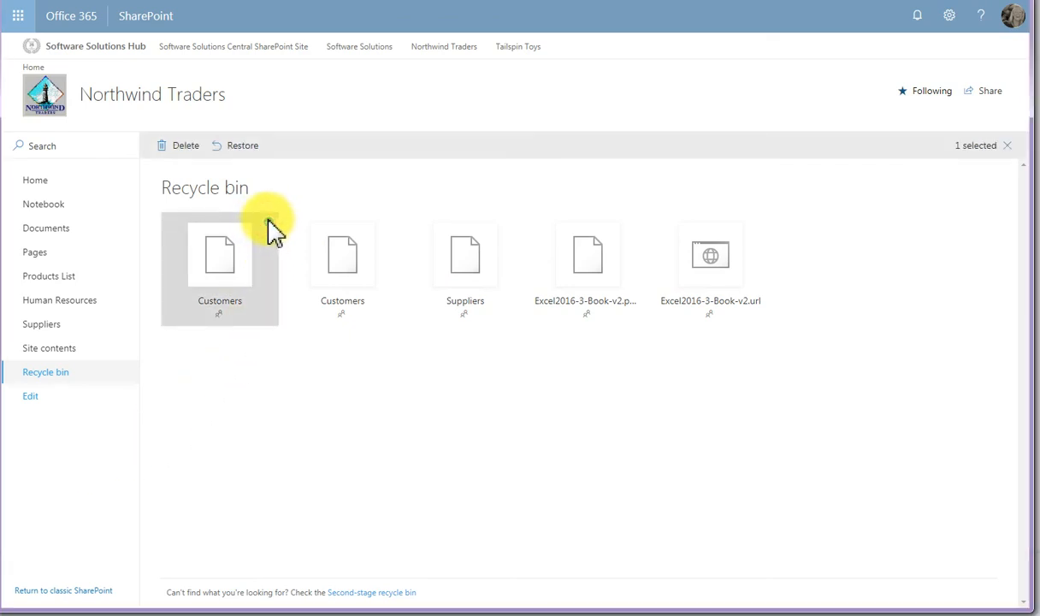
click(243, 147)
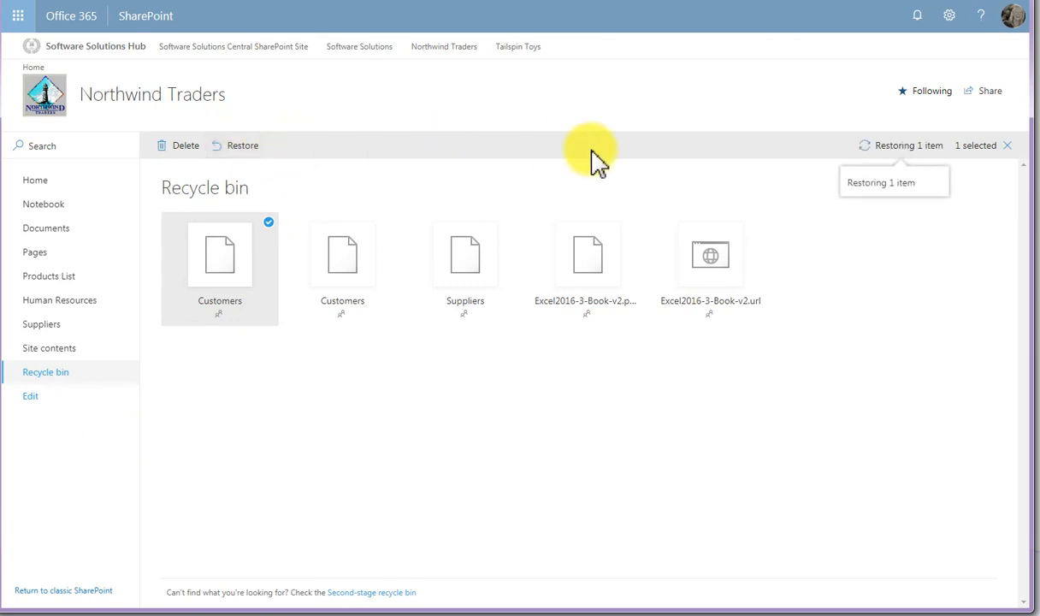
click(896, 150)
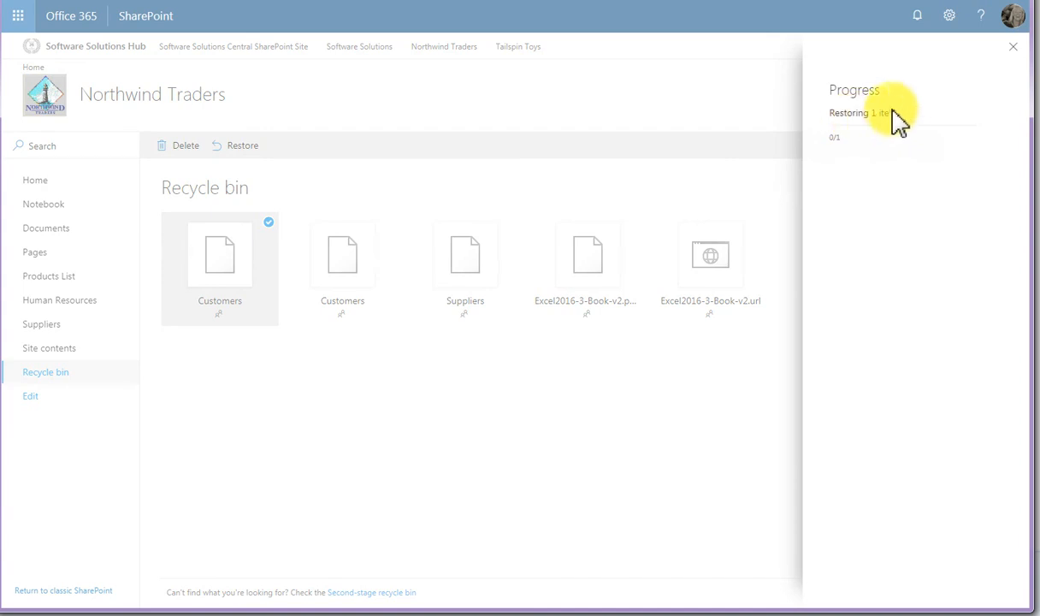
click(1014, 47)
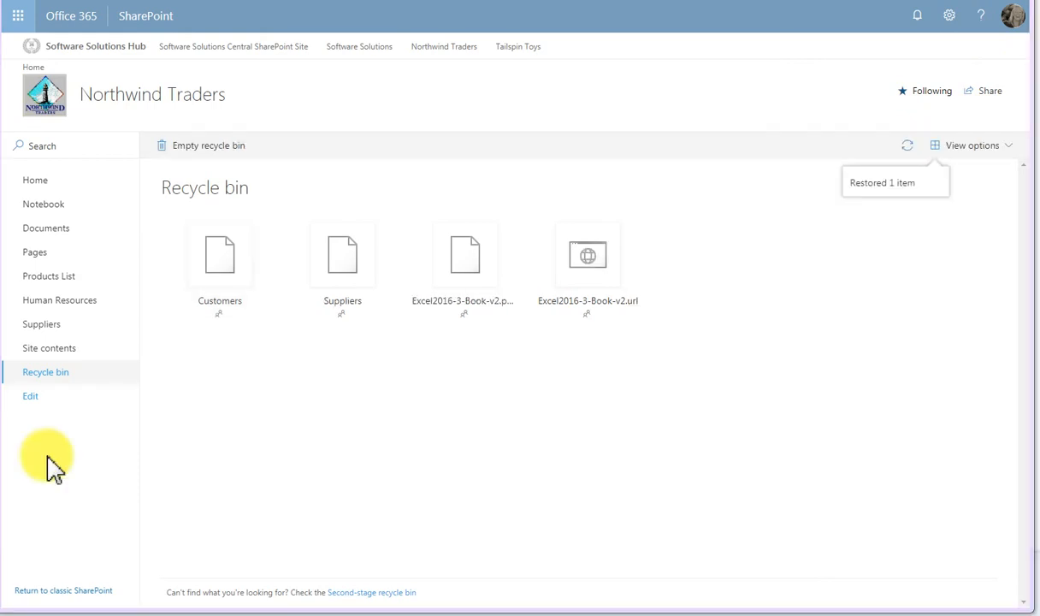
click(64, 349)
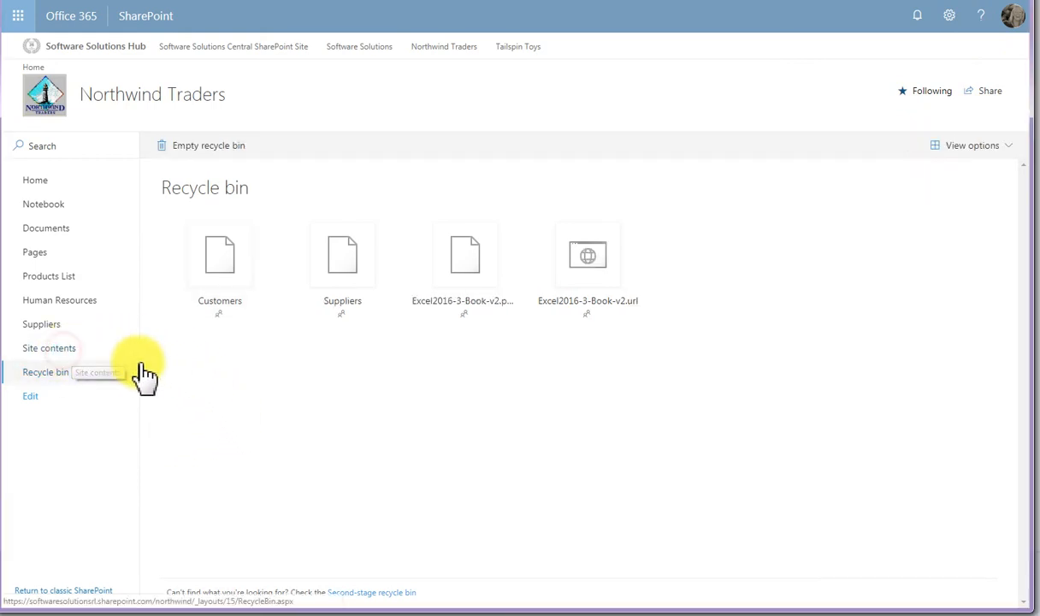